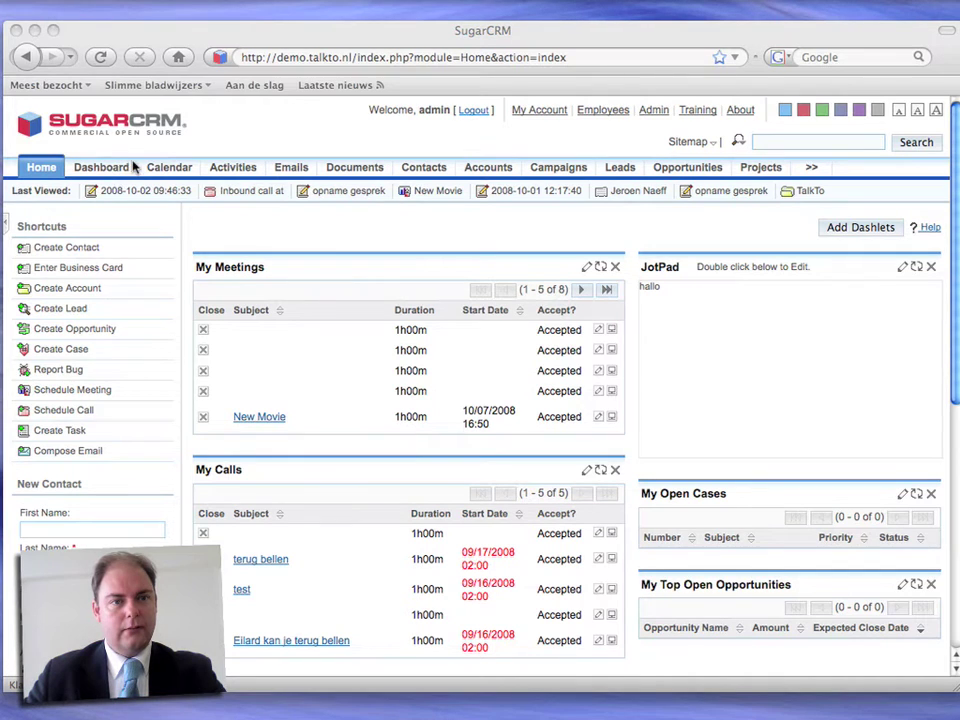
- Start a new meeting titled 'meeting henk', then bring up the incoming caller's details
{"action": "left_click", "coordinate": [231, 171]}
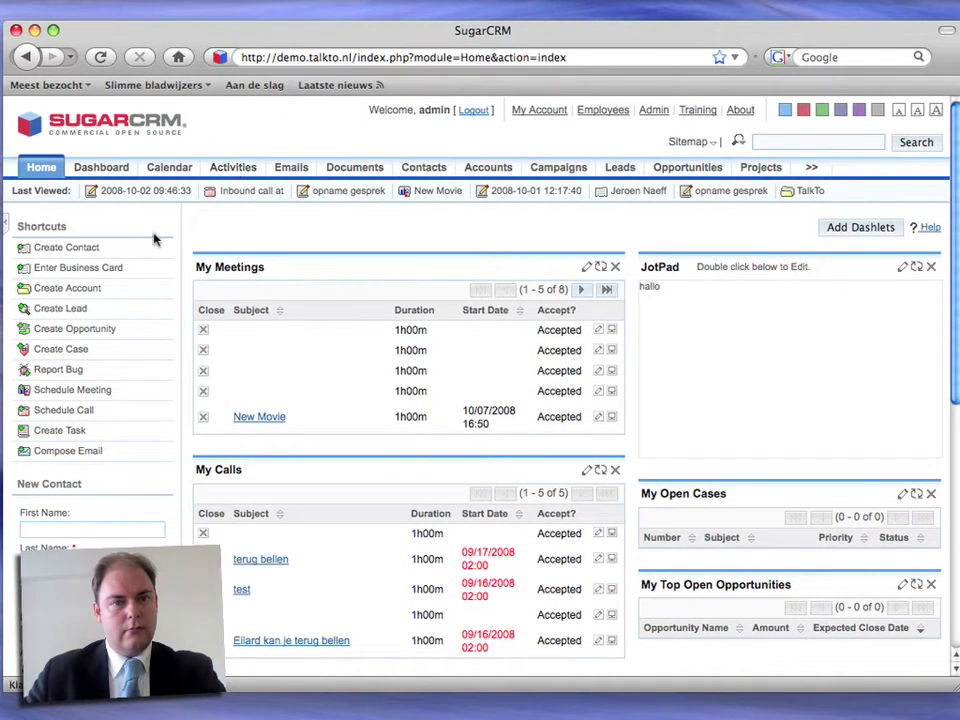
{"action": "left_click", "coordinate": [234, 170]}
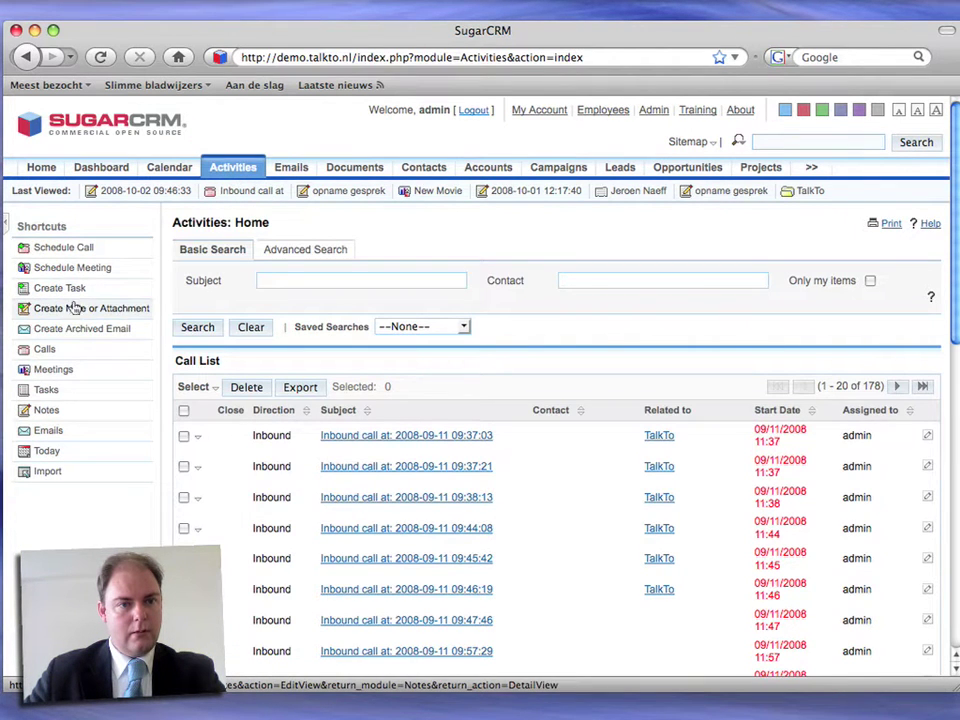
{"action": "left_click", "coordinate": [86, 270]}
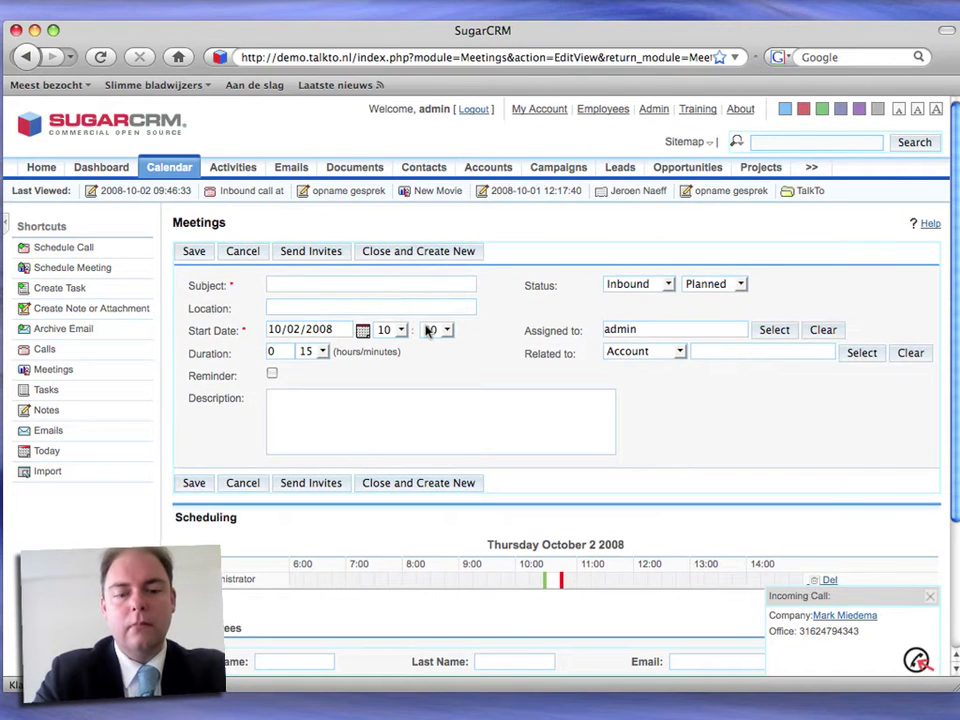
{"action": "type", "text": "meeting "}
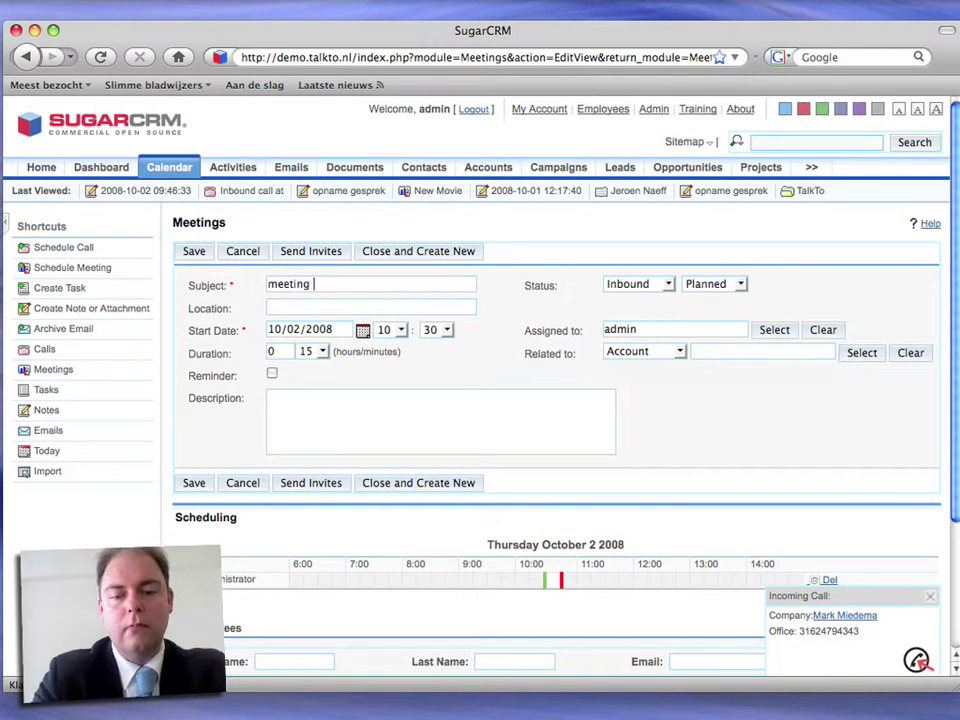
{"action": "type", "text": "henk"}
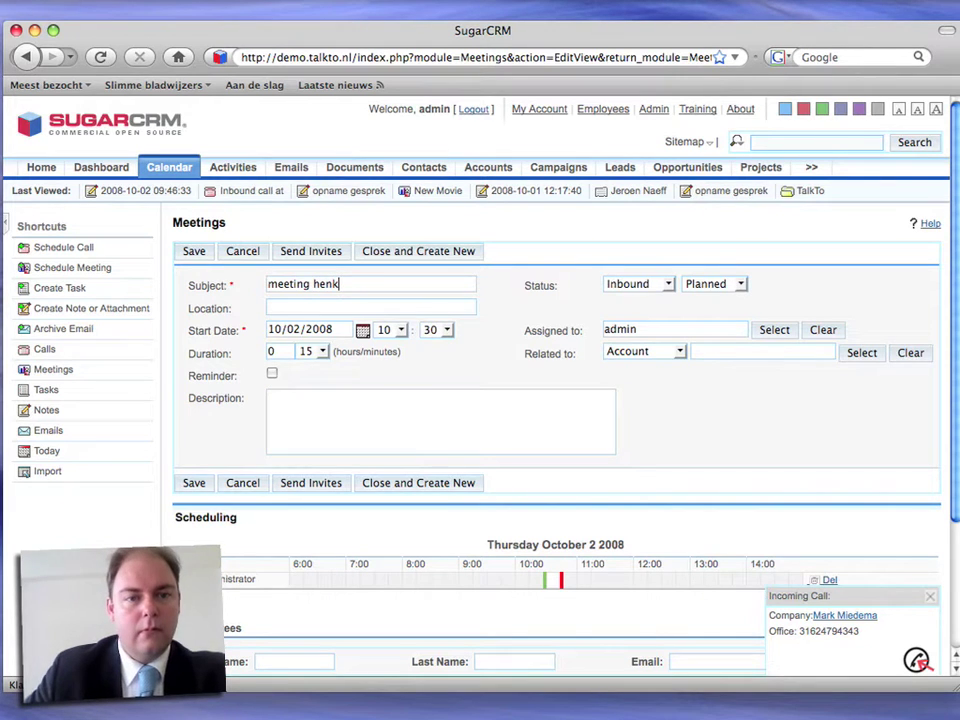
{"action": "left_click", "coordinate": [915, 663]}
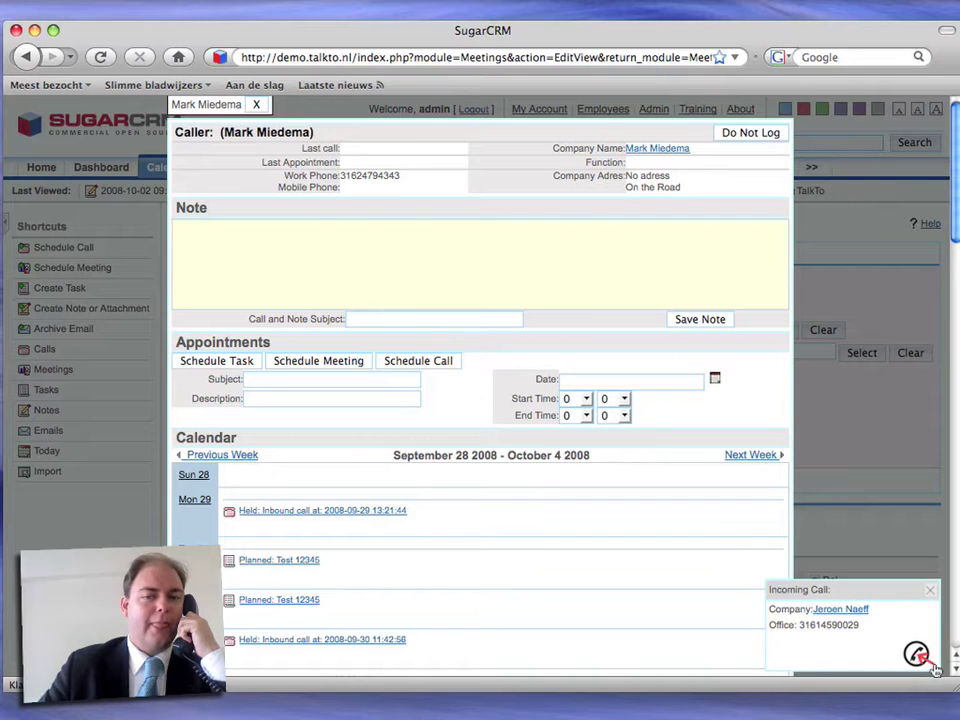
- Take the second incoming call and close the extra caller tab
{"action": "left_click", "coordinate": [924, 660]}
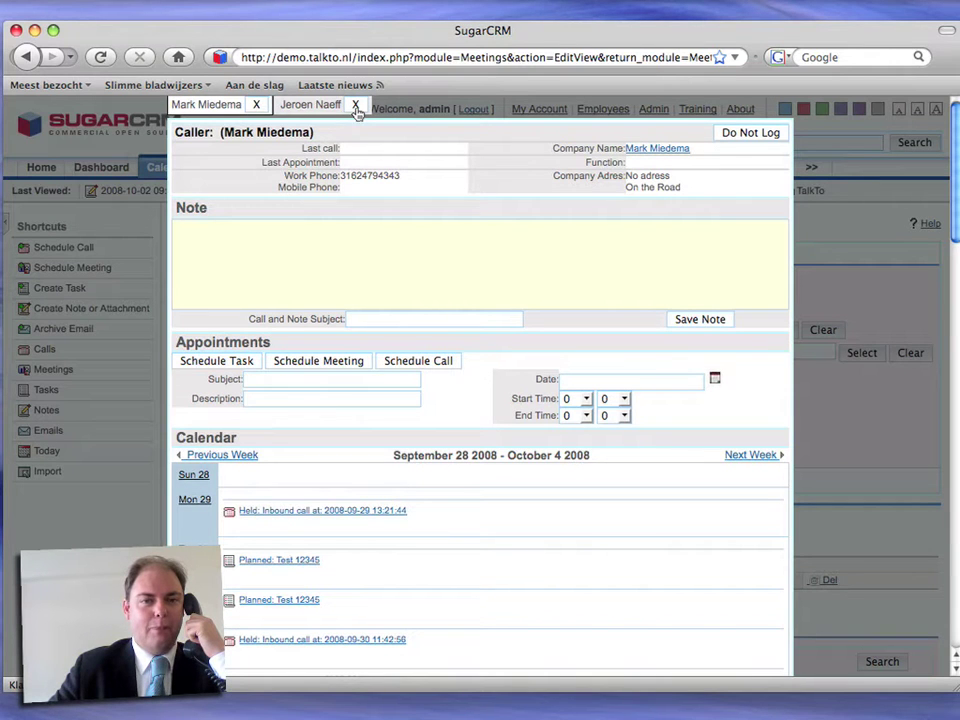
{"action": "left_click", "coordinate": [356, 107]}
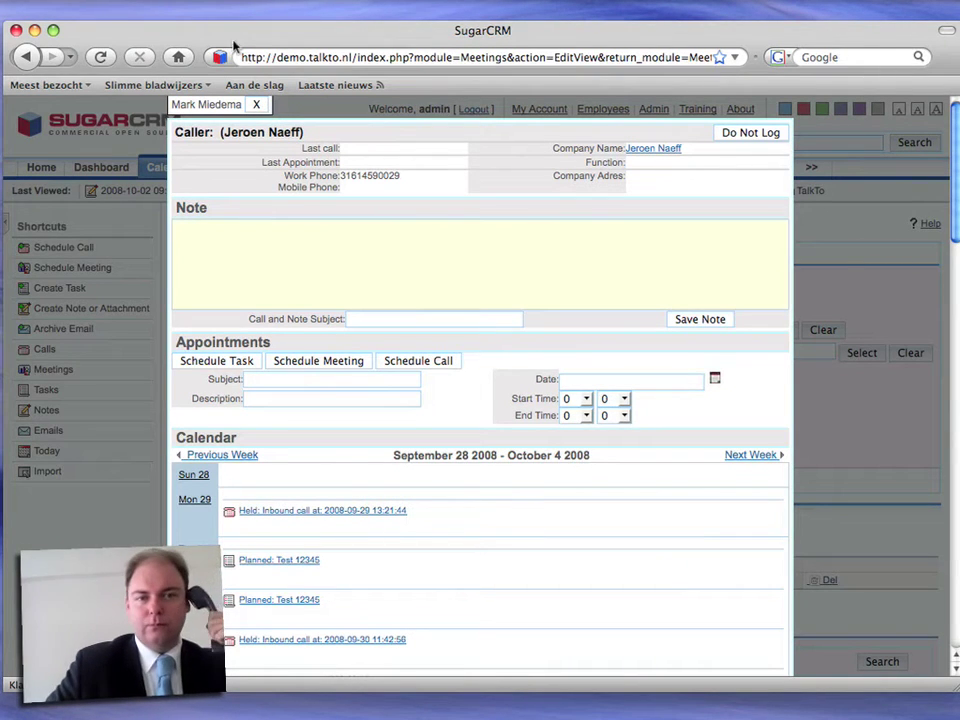
- Close the caller panel and return to the meeting form's Description box
{"action": "left_click", "coordinate": [256, 106]}
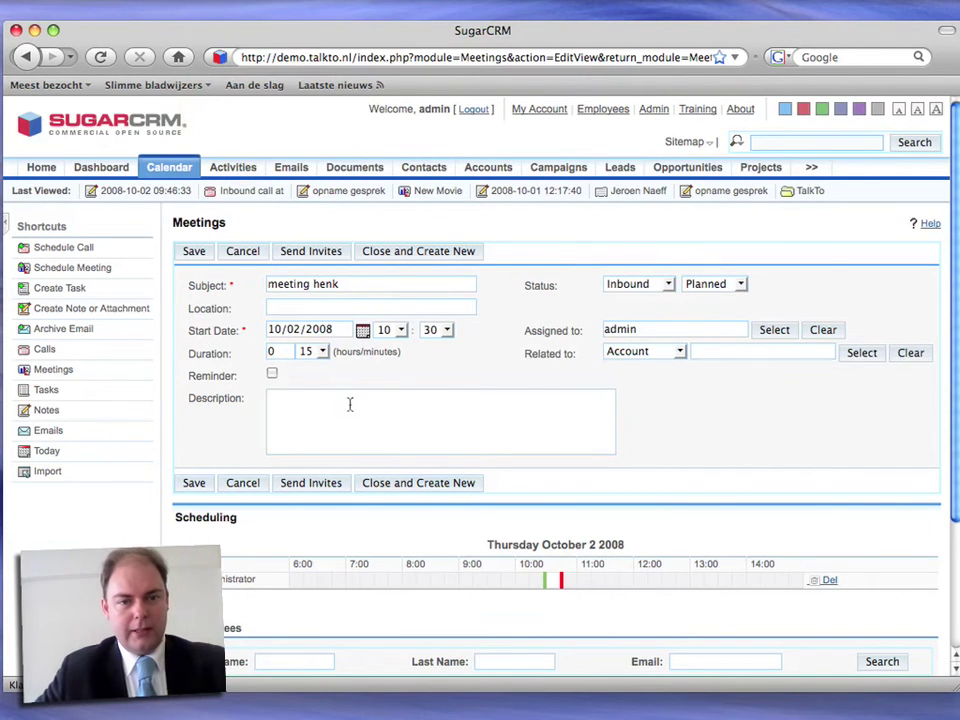
{"action": "left_click", "coordinate": [346, 407]}
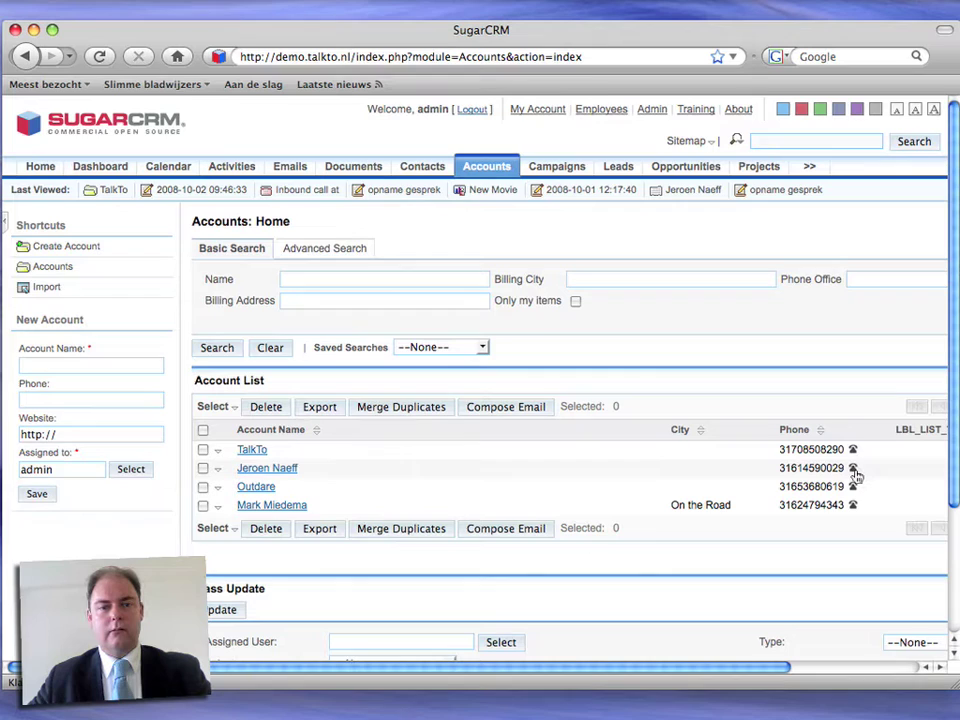
- Dial the second-row account's office phone number to bring up its caller panel
{"action": "left_click", "coordinate": [853, 470]}
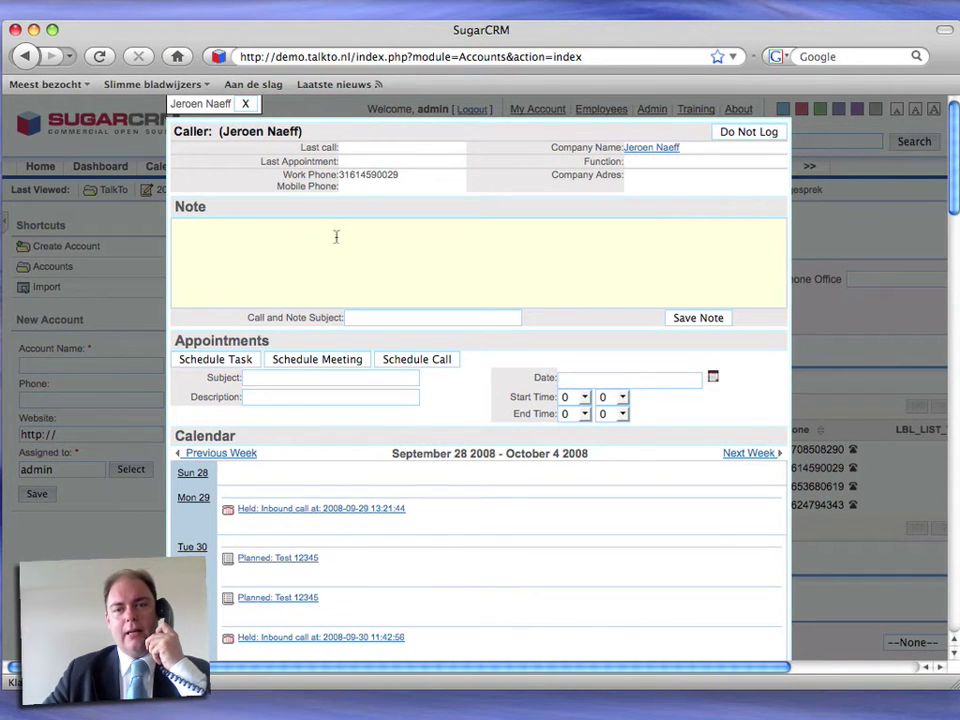
- Schedule an appointment with the caller on 8 October 2008 from 10 to 11
{"action": "left_click", "coordinate": [336, 363]}
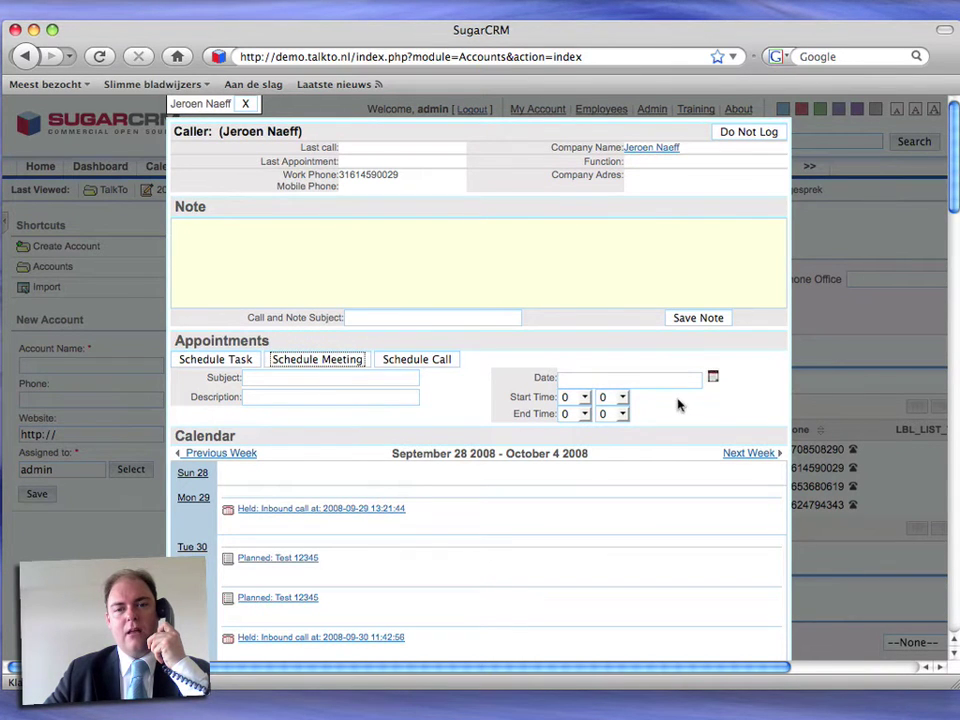
{"action": "left_click", "coordinate": [713, 378]}
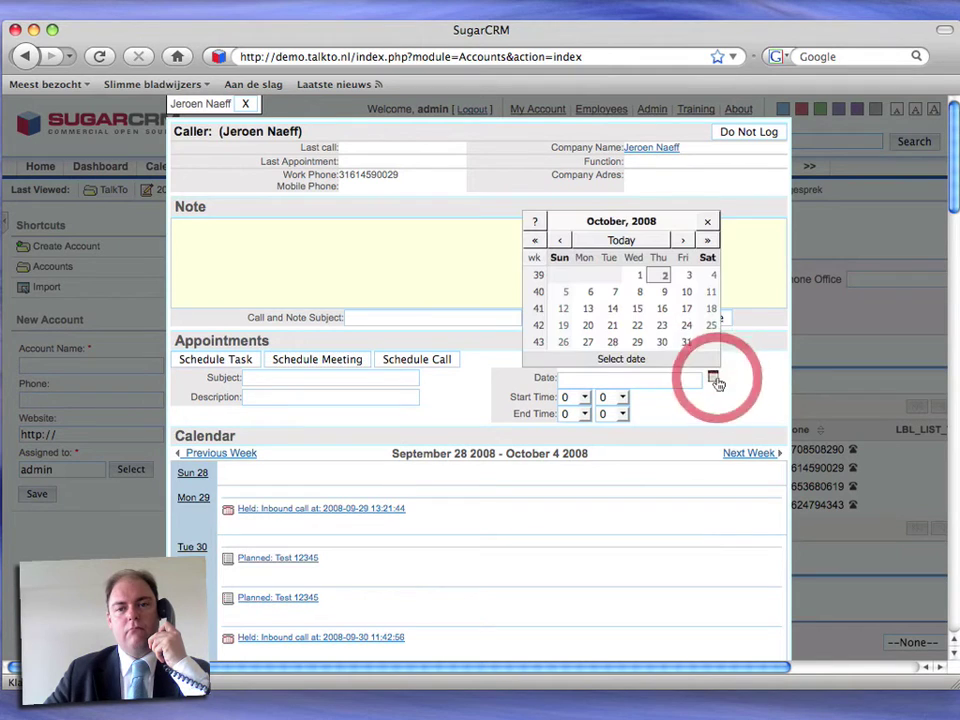
{"action": "left_click", "coordinate": [641, 295]}
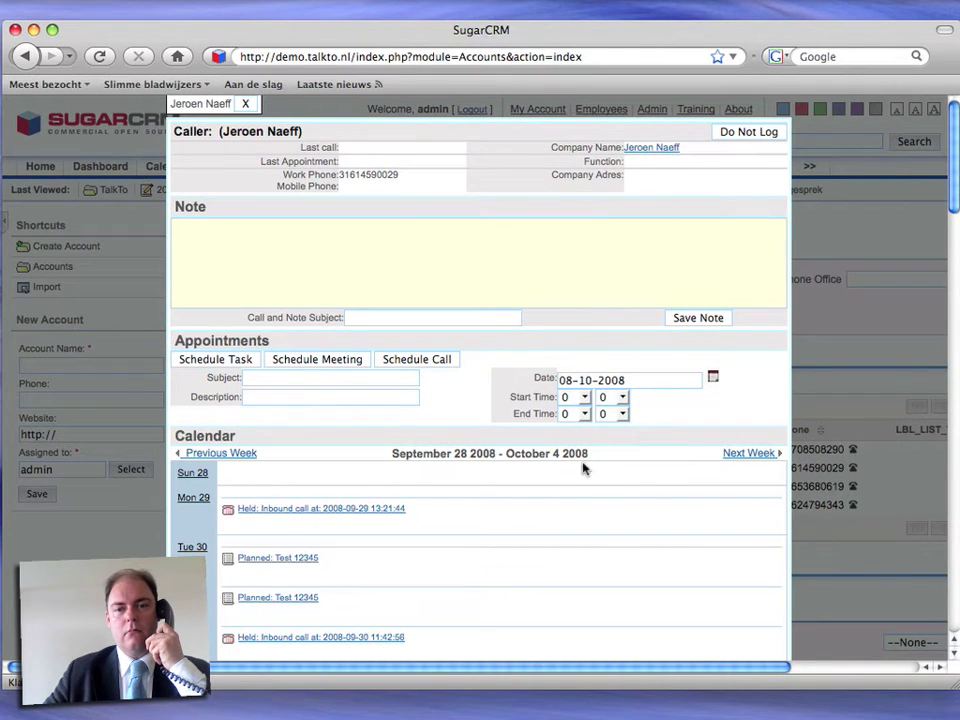
{"action": "left_click", "coordinate": [587, 398]}
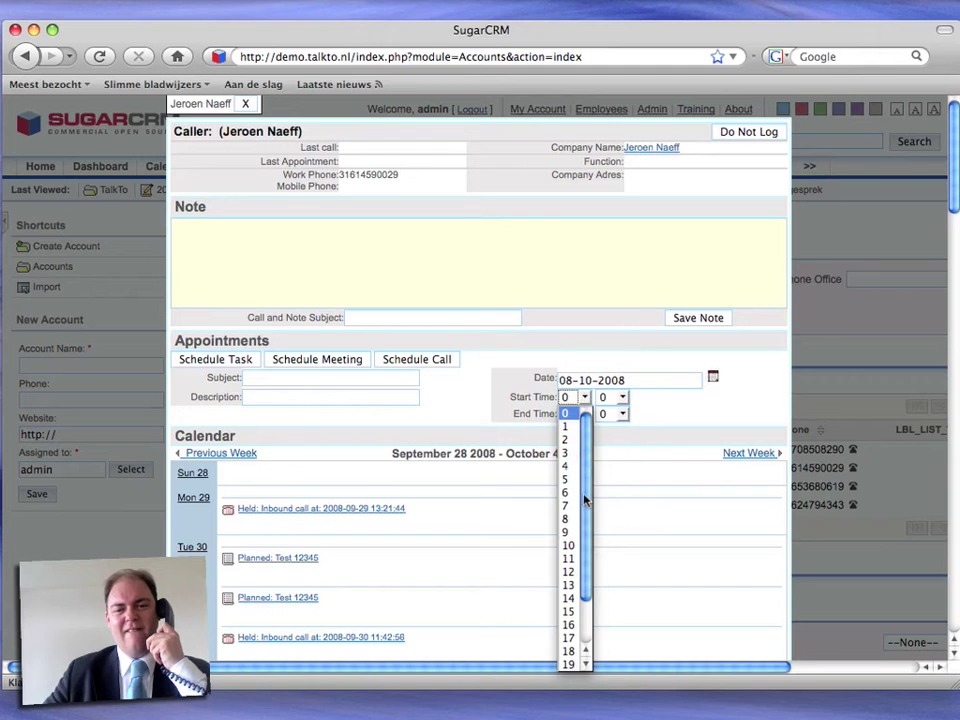
{"action": "left_click", "coordinate": [577, 546]}
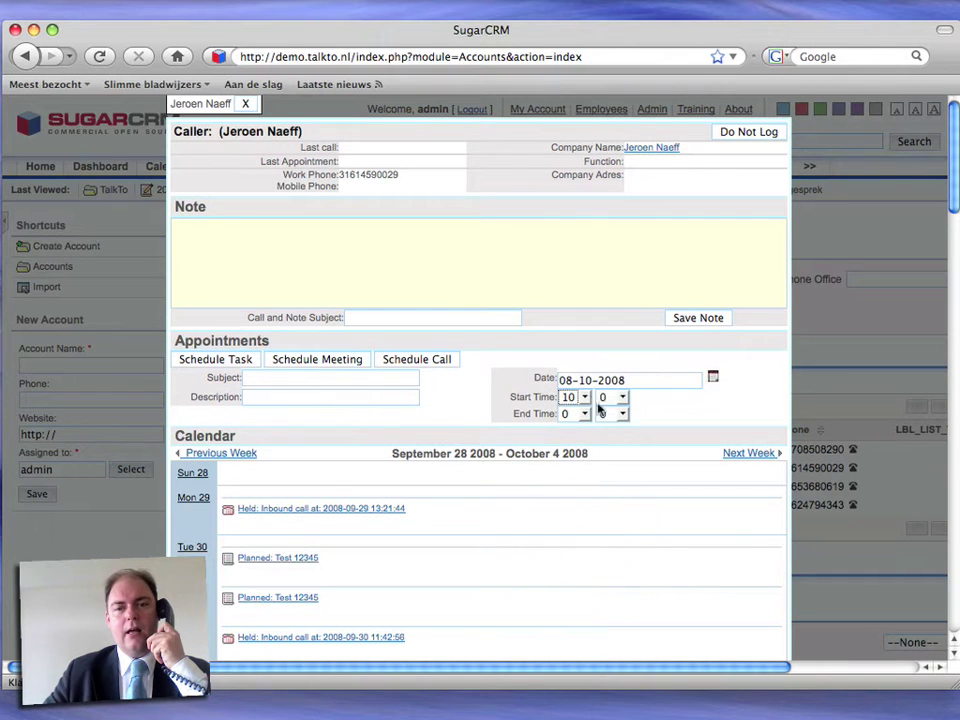
{"action": "left_click", "coordinate": [586, 415]}
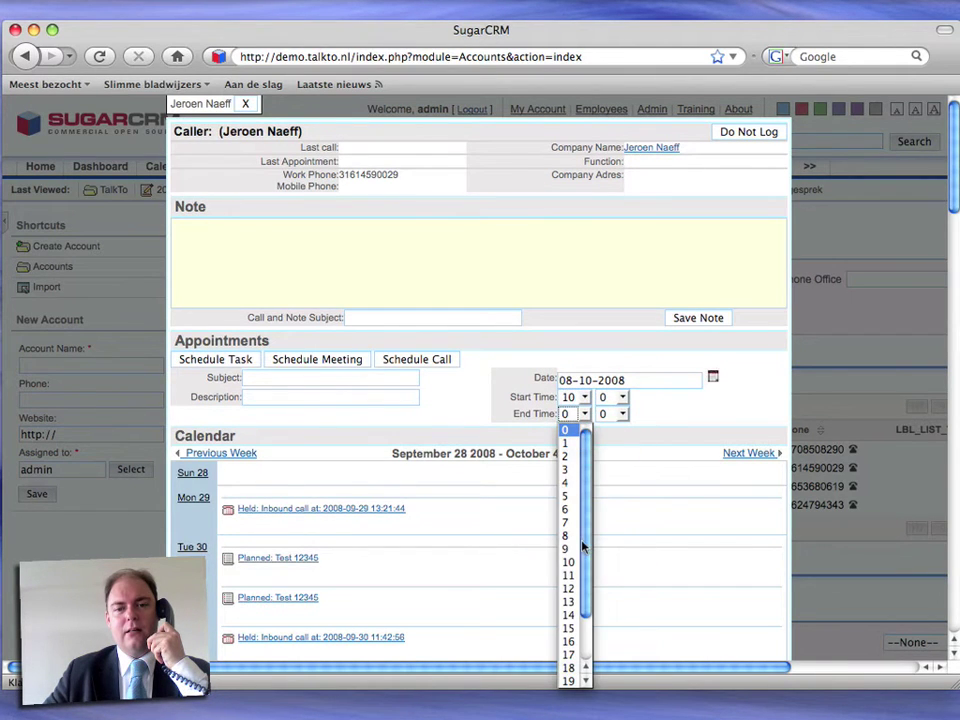
{"action": "left_click", "coordinate": [576, 577]}
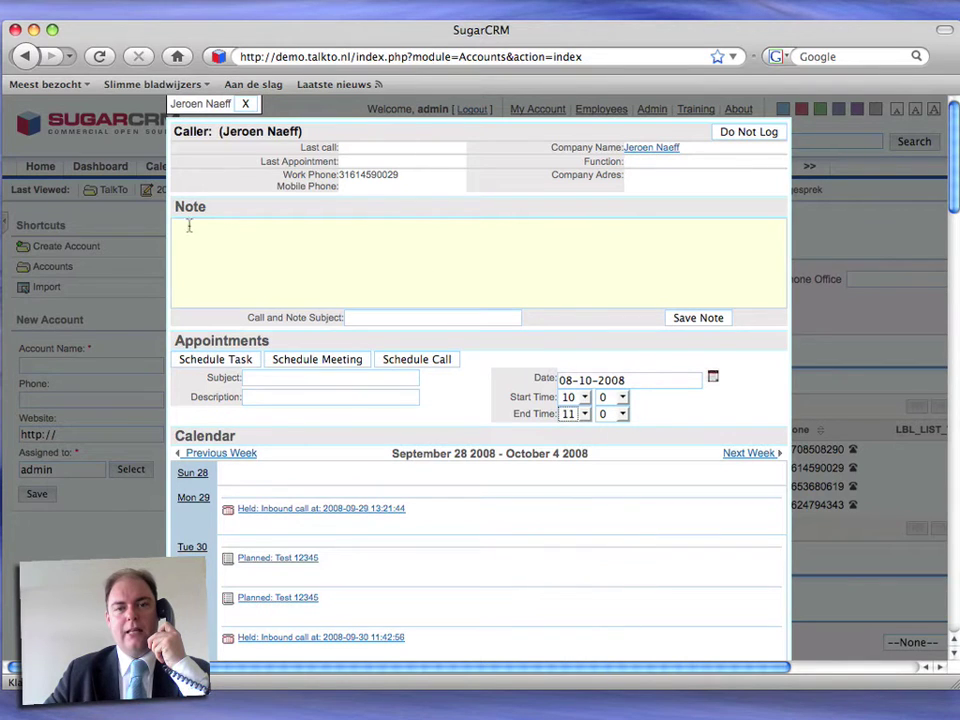
- Save the call note 'Mark Minutes -- Reminder - IOd' and dismiss the confirmation
{"action": "left_click", "coordinate": [226, 246]}
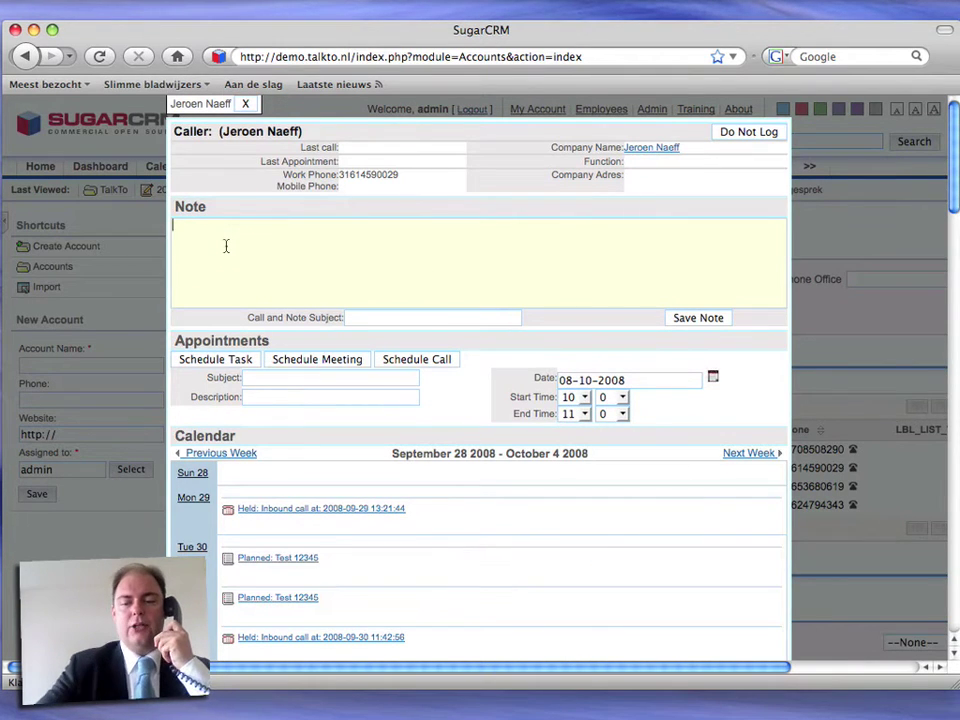
{"action": "type", "text": "M"}
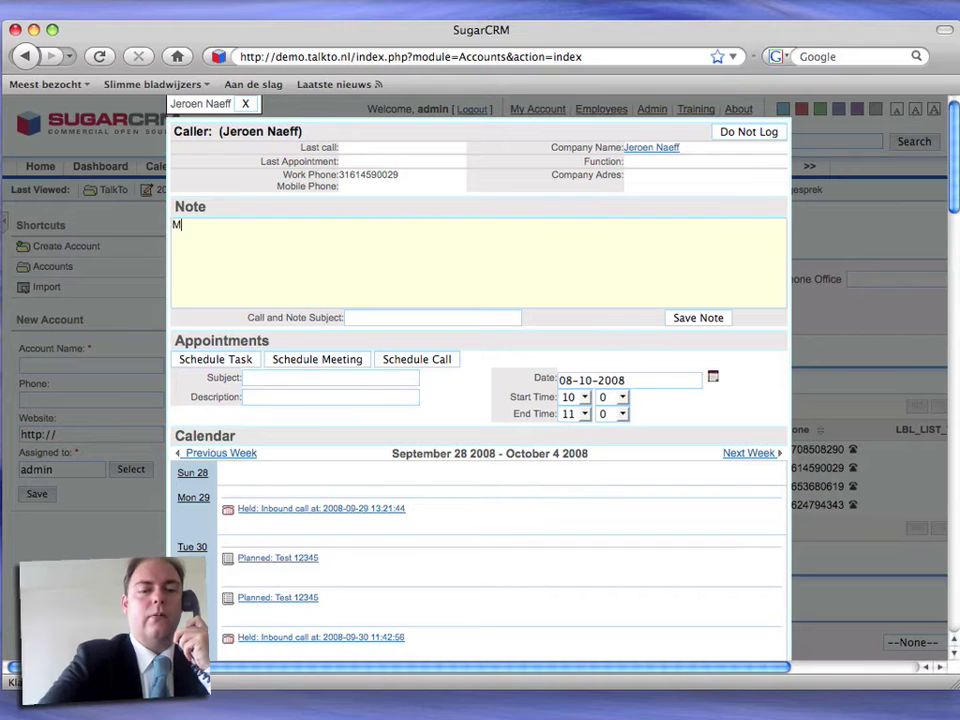
{"action": "type", "text": "ark"}
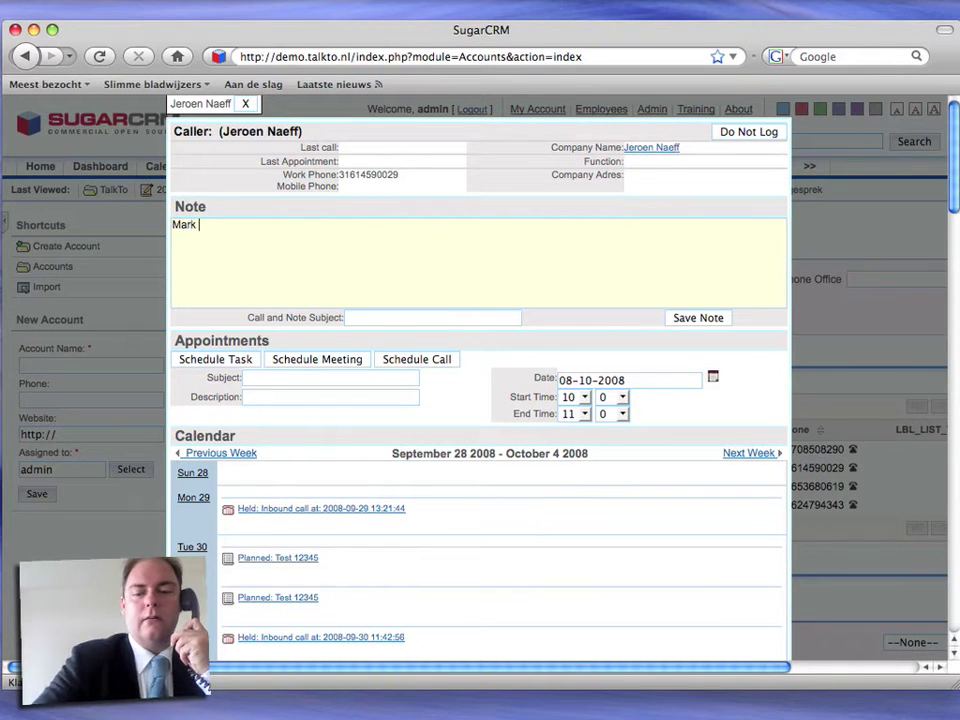
{"action": "type", "text": " Minutes "}
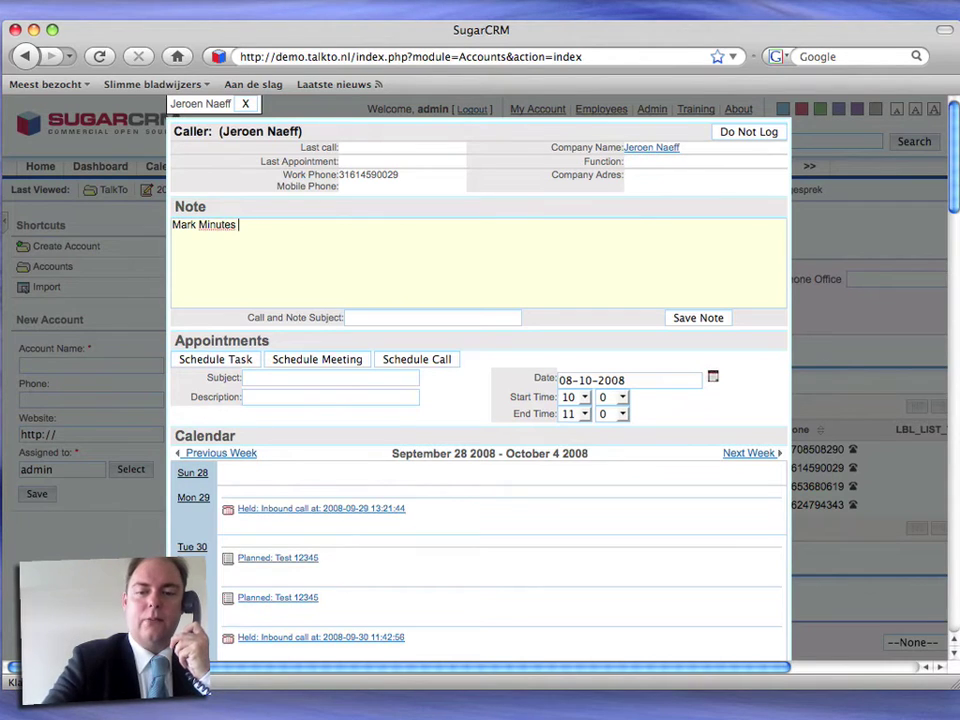
{"action": "type", "text": "-- Reminder - IO"}
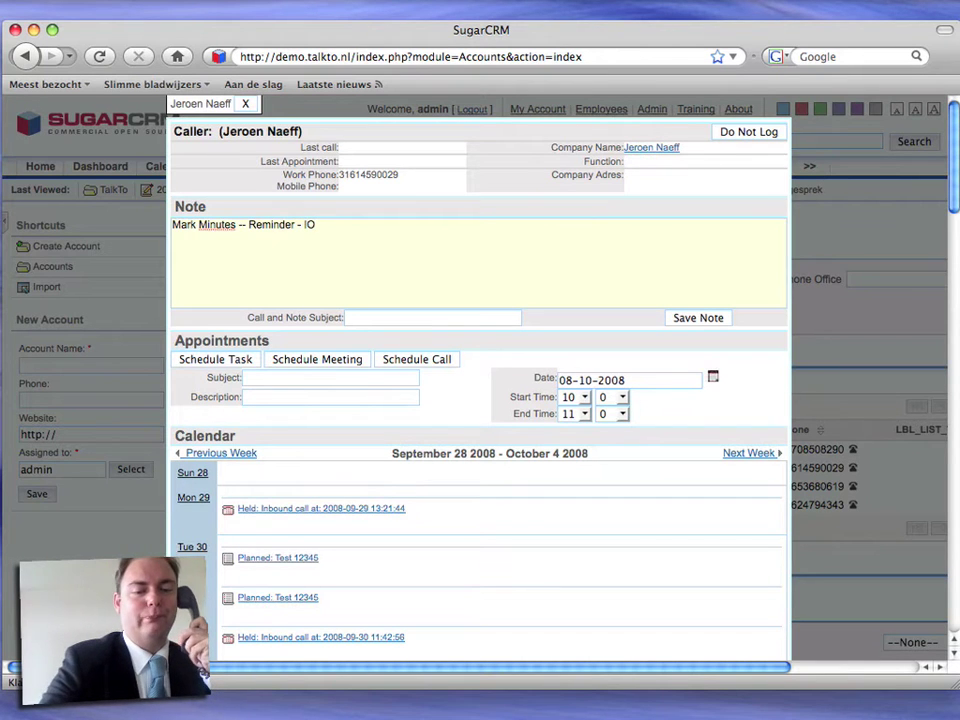
{"action": "type", "text": "d"}
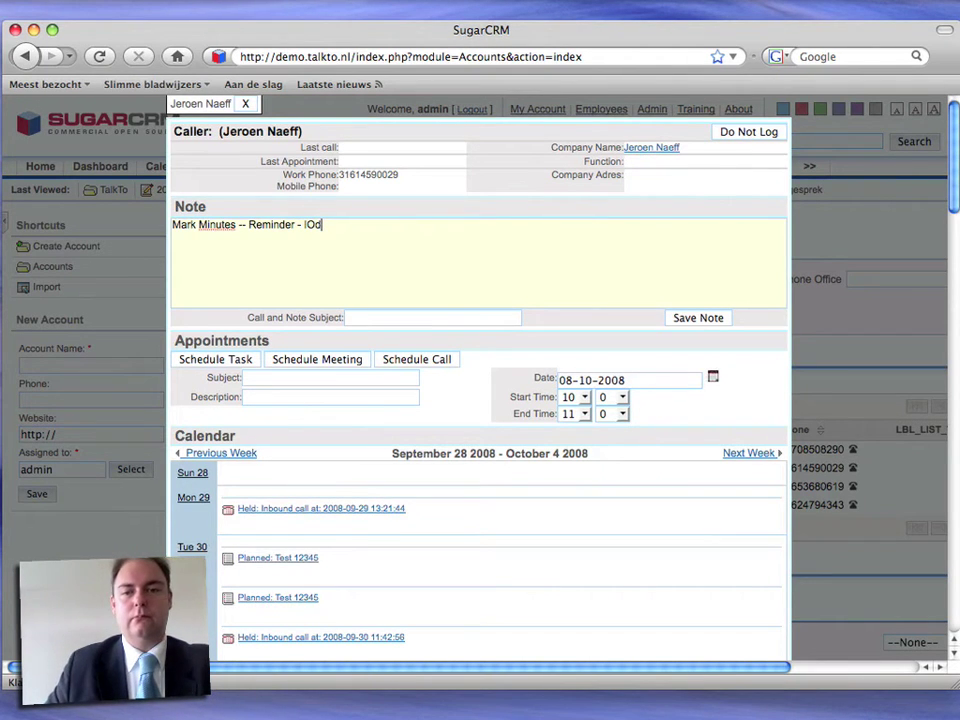
{"action": "left_click", "coordinate": [706, 318]}
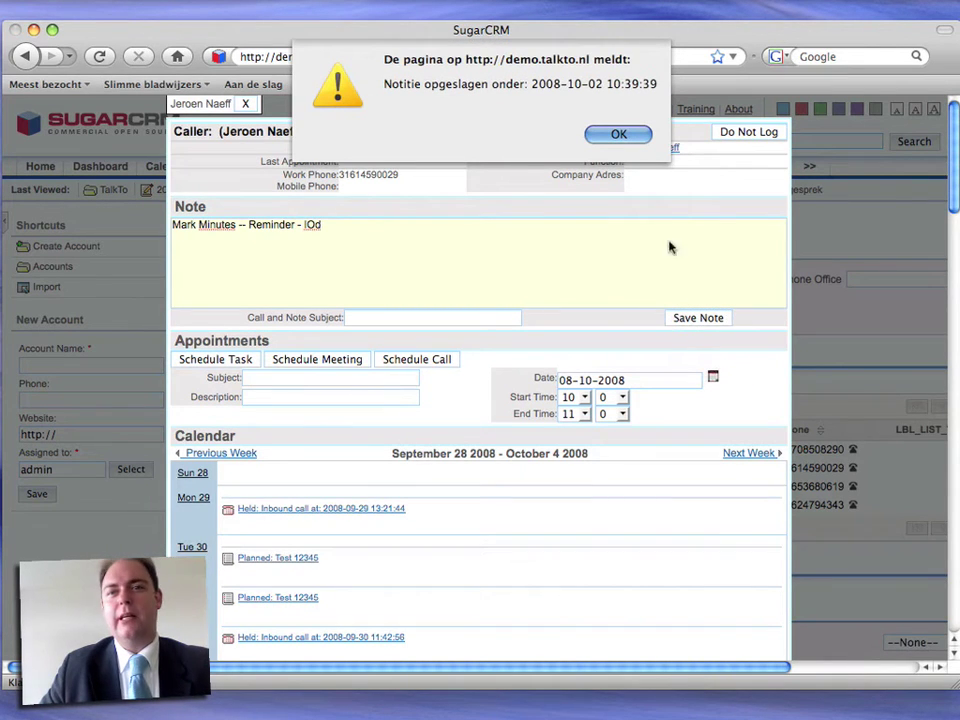
{"action": "left_click", "coordinate": [619, 134]}
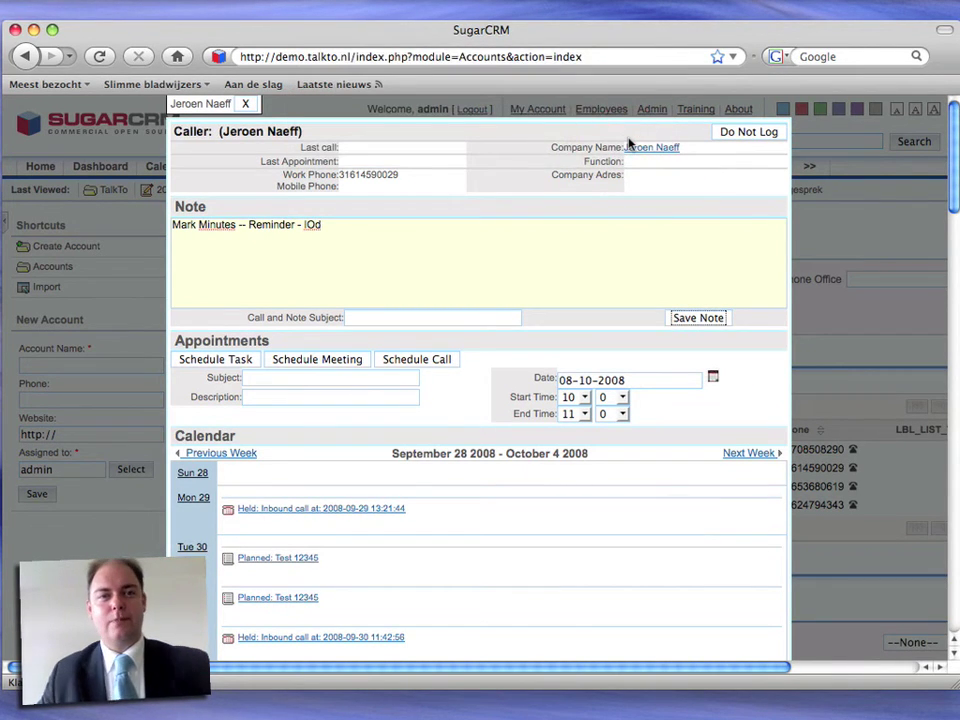
- Close the caller window to get back to the Home dashboard
{"action": "left_click", "coordinate": [245, 104]}
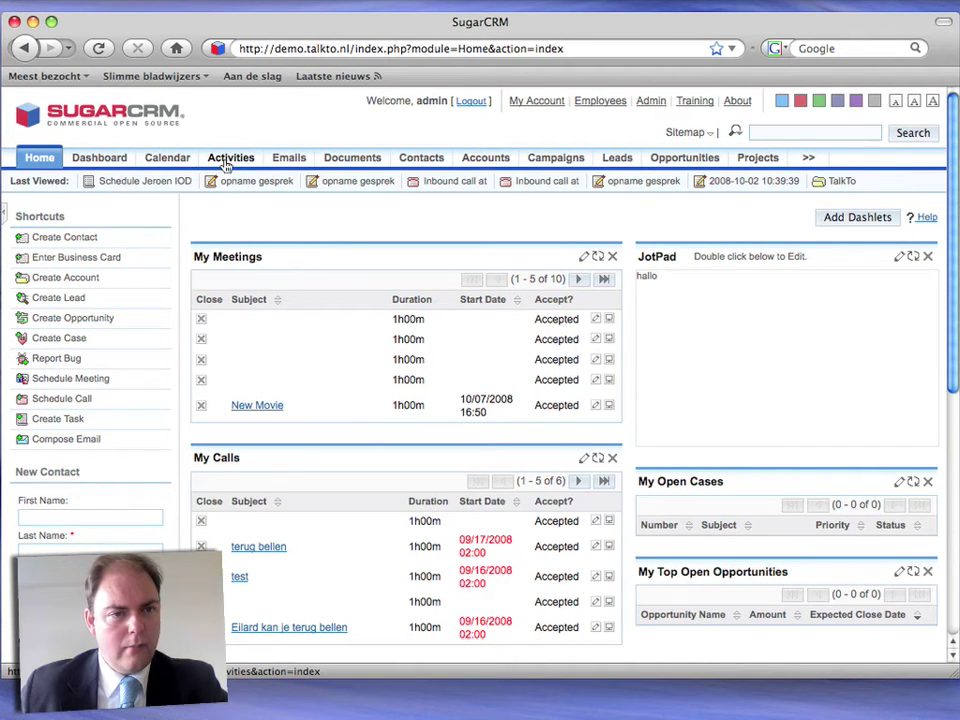
- Find the 'opname gesprek @ 10:24:29' recorded-call note in the Notes list and view it
{"action": "left_click", "coordinate": [227, 164]}
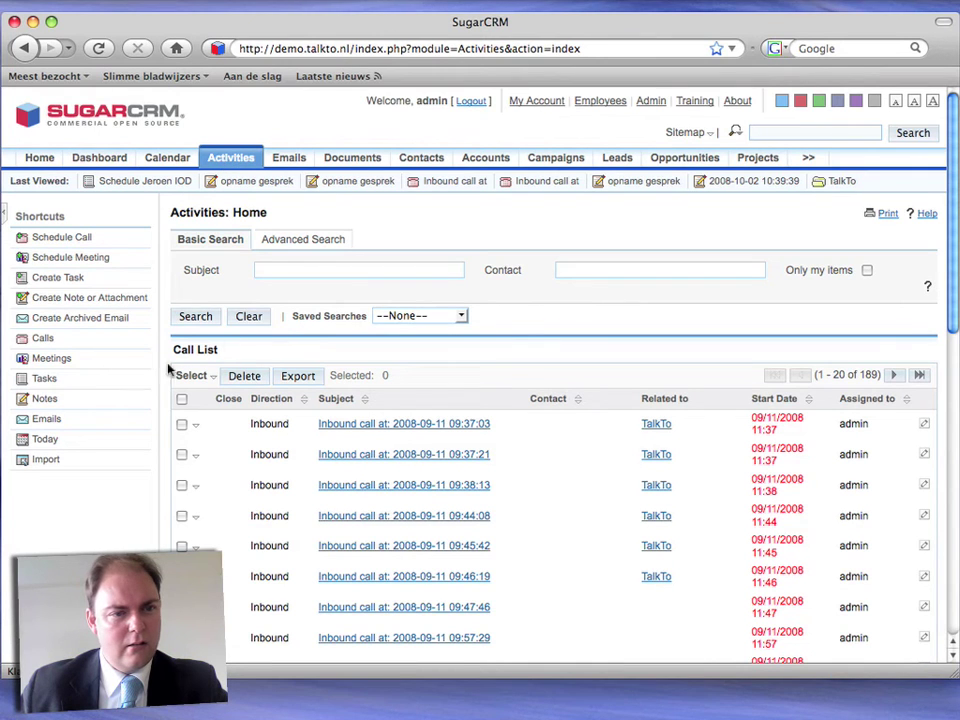
{"action": "left_click", "coordinate": [45, 399]}
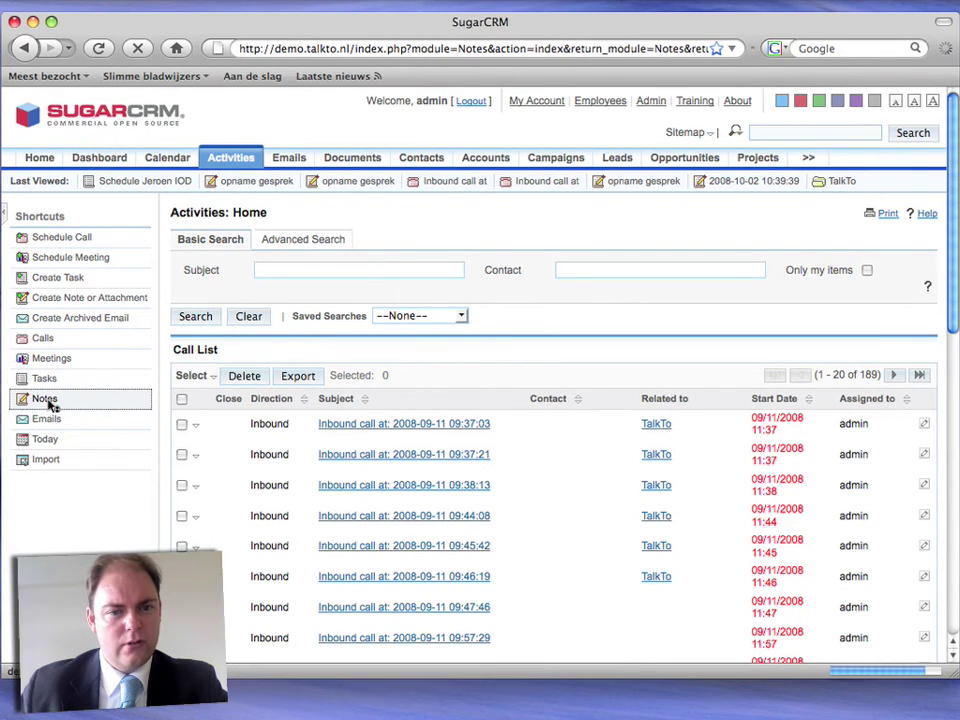
{"action": "scroll", "coordinate": [380, 490], "scroll_direction": "down", "scroll_amount": 2}
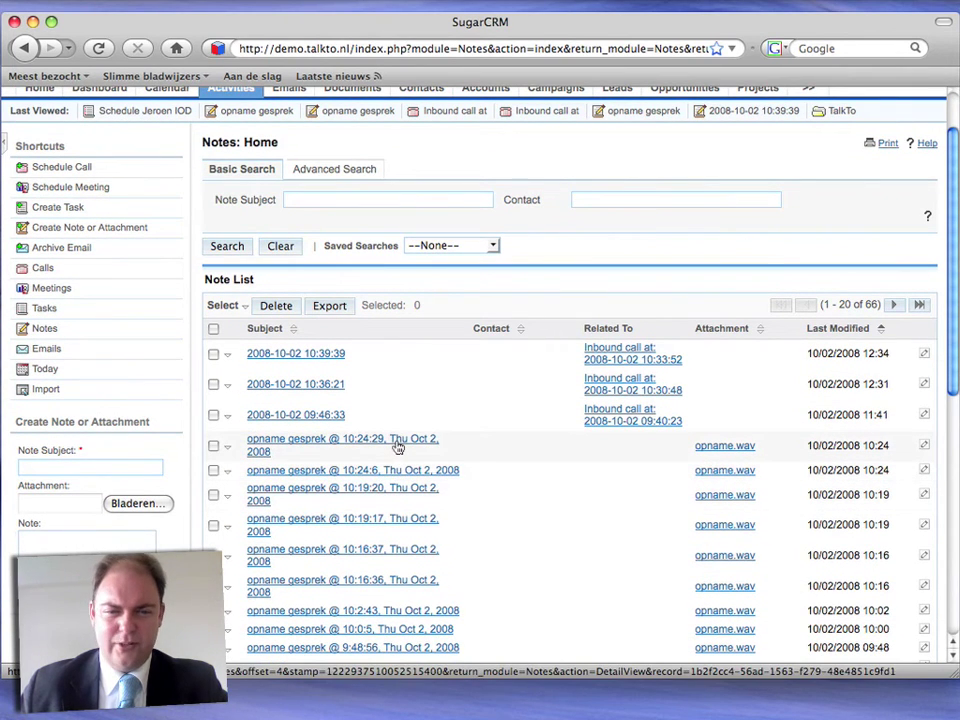
{"action": "left_click", "coordinate": [396, 446]}
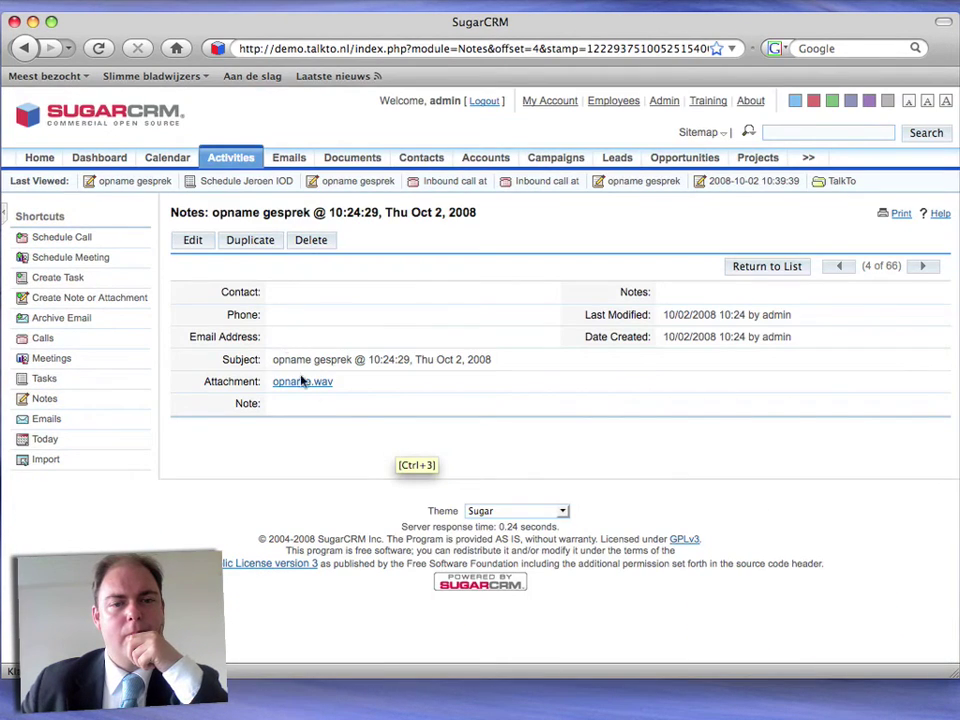
- Load the attached opname.wav in the audio player and play it
{"action": "left_click", "coordinate": [317, 388]}
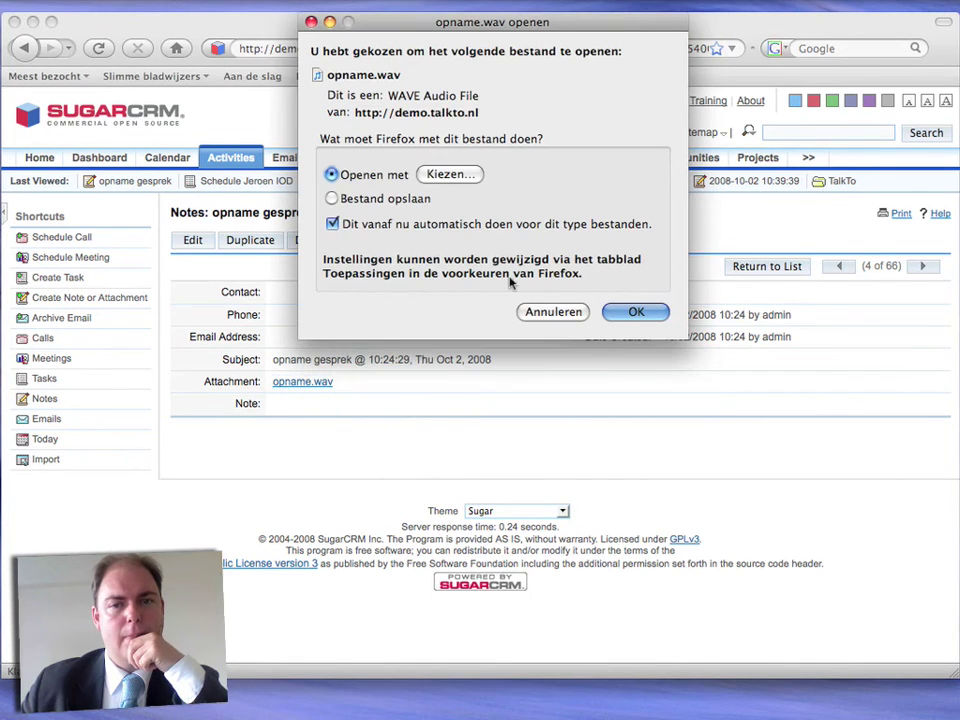
{"action": "left_click", "coordinate": [630, 313]}
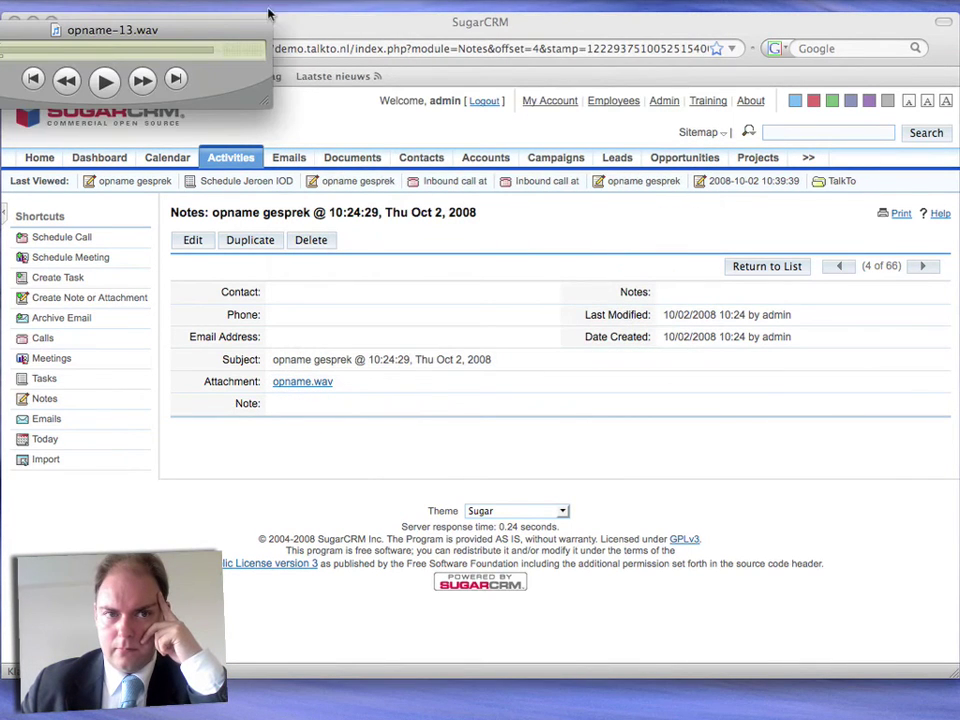
{"action": "left_click", "coordinate": [113, 88]}
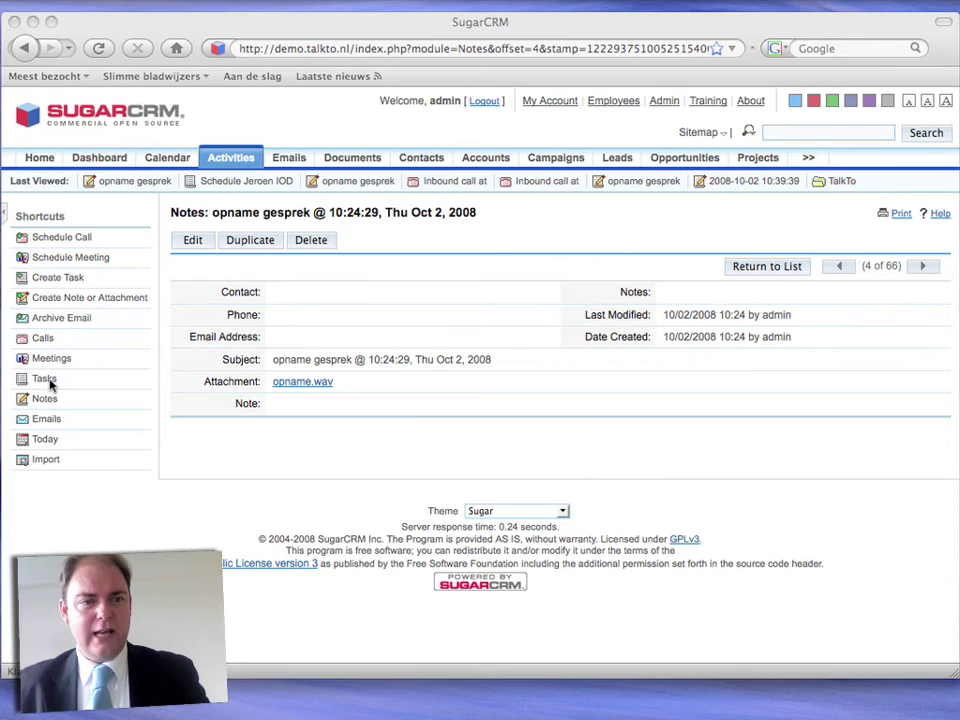
- Bring up a blank task entry form via the Create Task shortcut
{"action": "left_click", "coordinate": [62, 278]}
{"action": "left_click", "coordinate": [62, 278]}
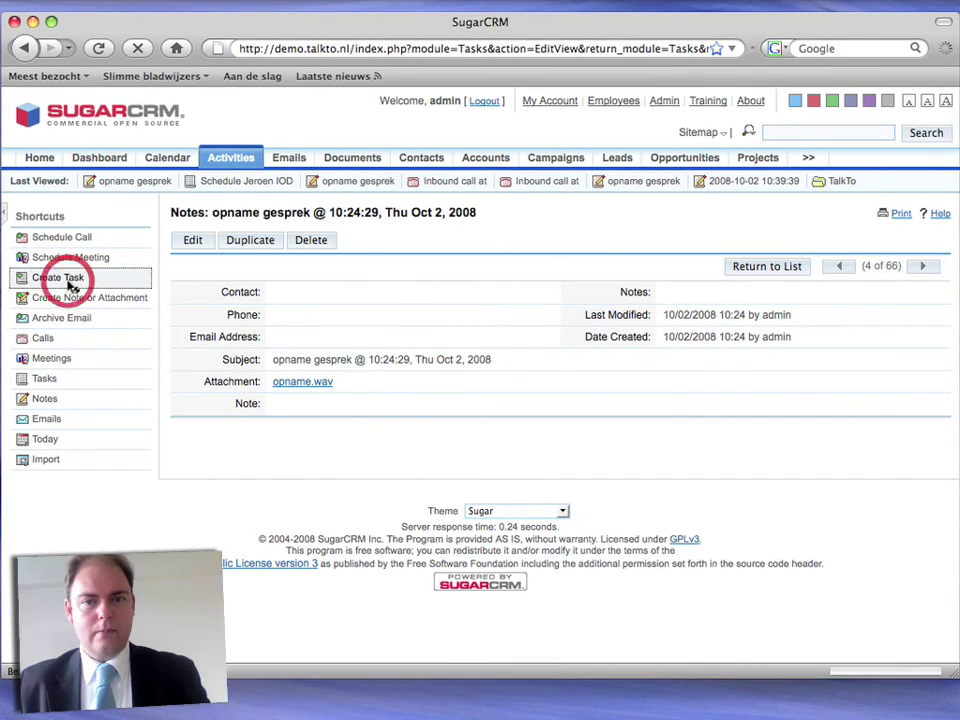